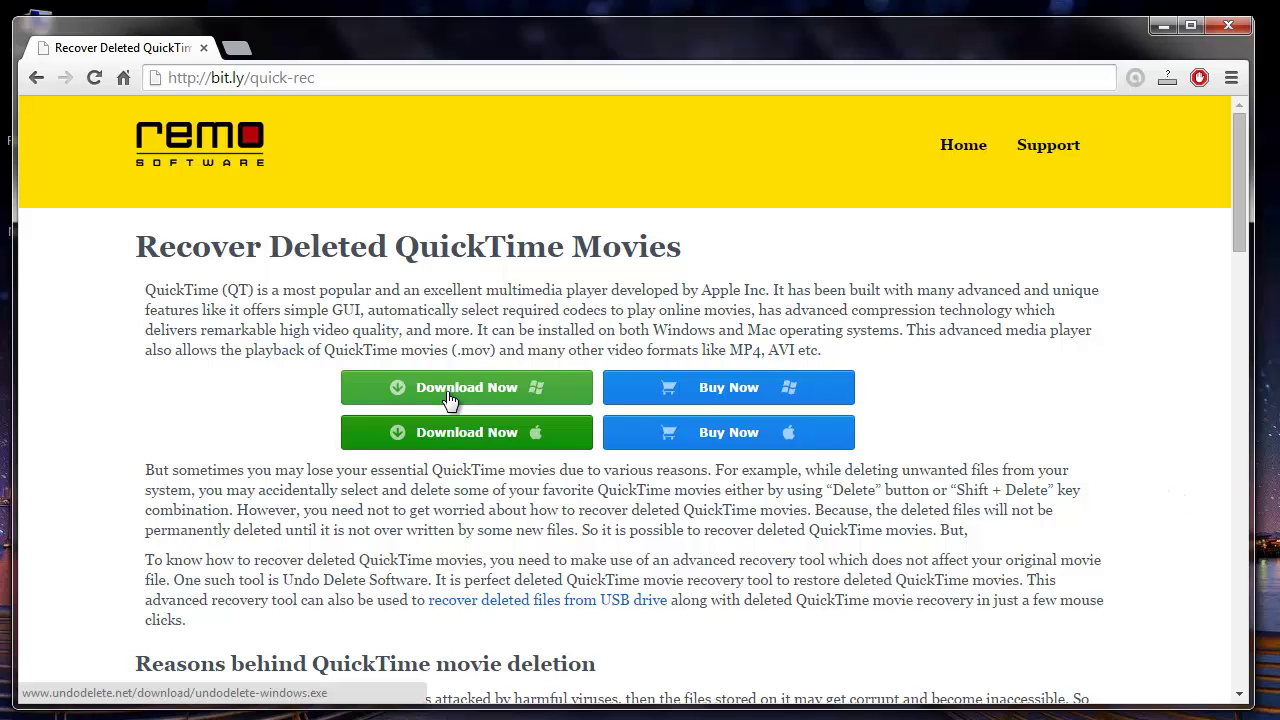
Switch to the TRANSCEND (F:) drive window in Windows Explorer and permanently delete the Contour QuickTime movie.
{"action": "left_click", "coordinate": [1163, 25]}
{"action": "left_click", "coordinate": [450, 712]}
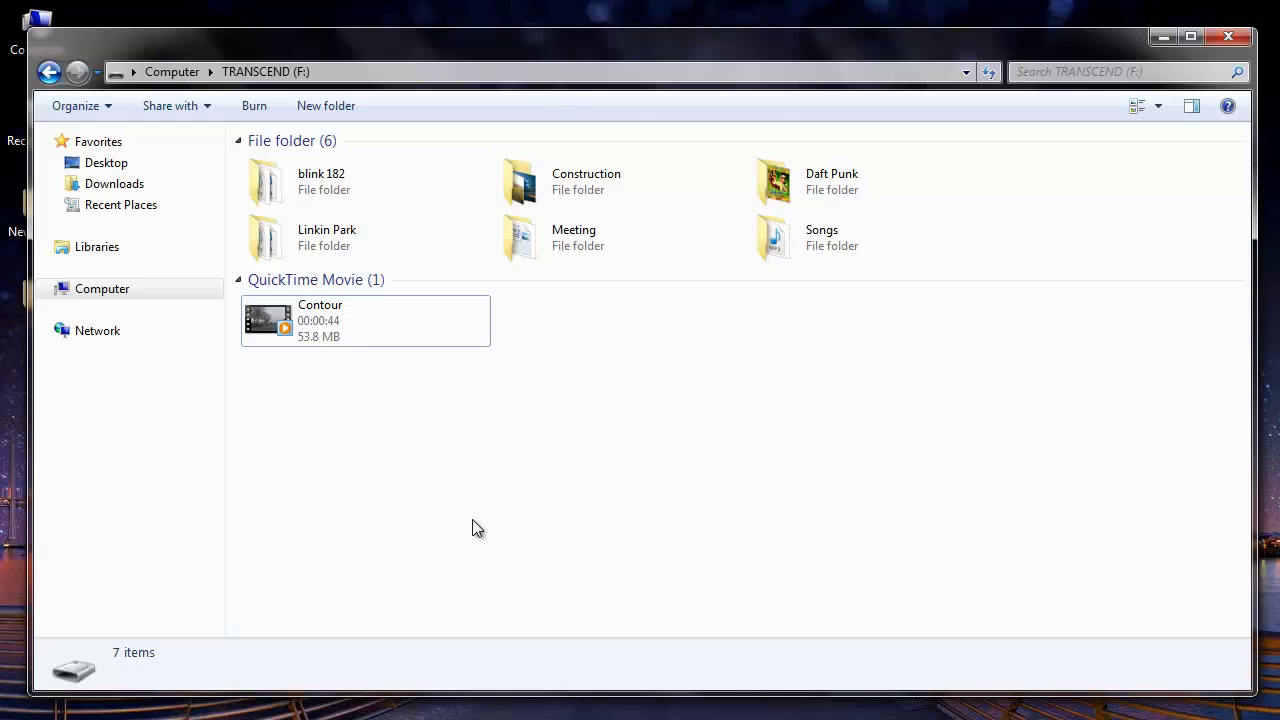
{"action": "left_click", "coordinate": [345, 338]}
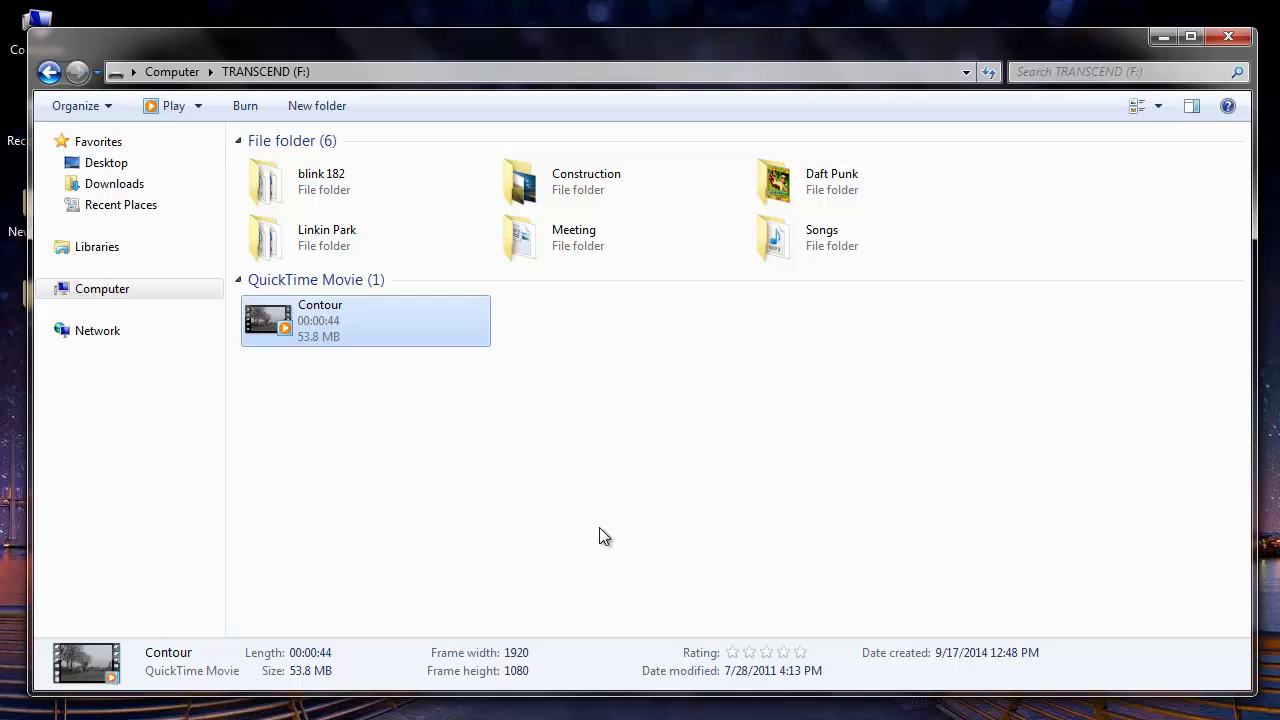
{"action": "key", "text": "shift+Delete"}
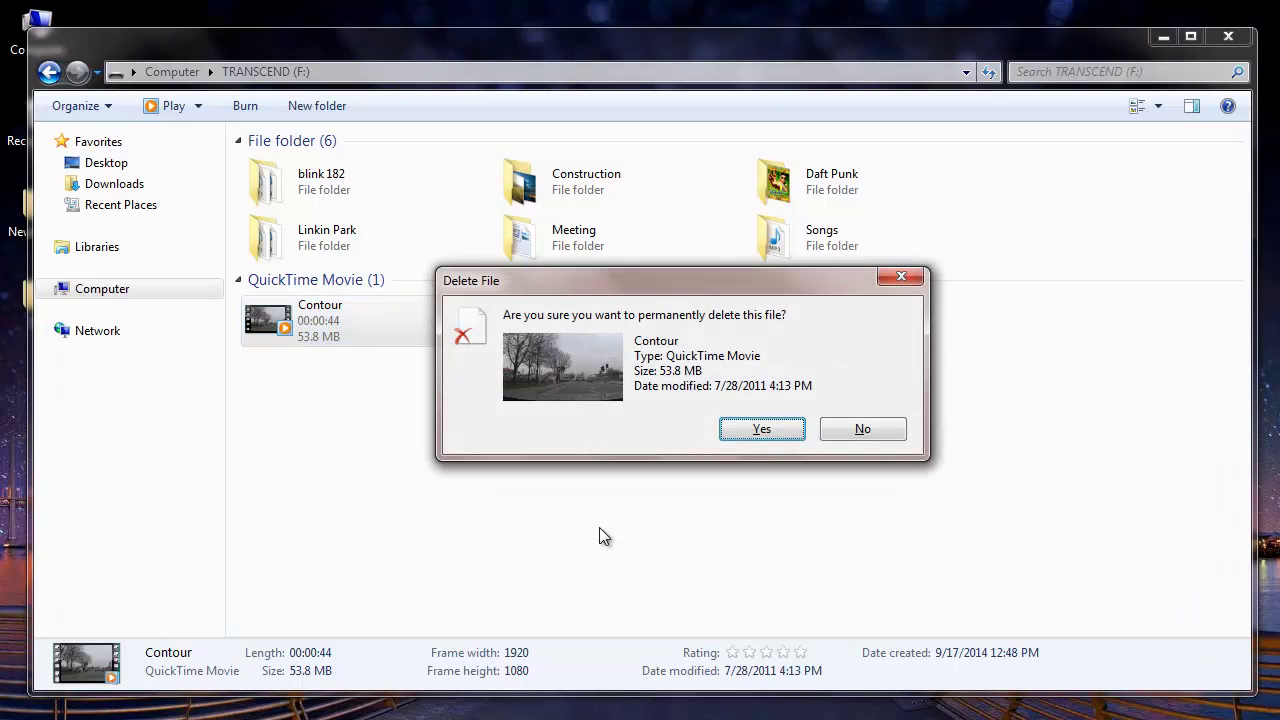
{"action": "key", "text": "Return"}
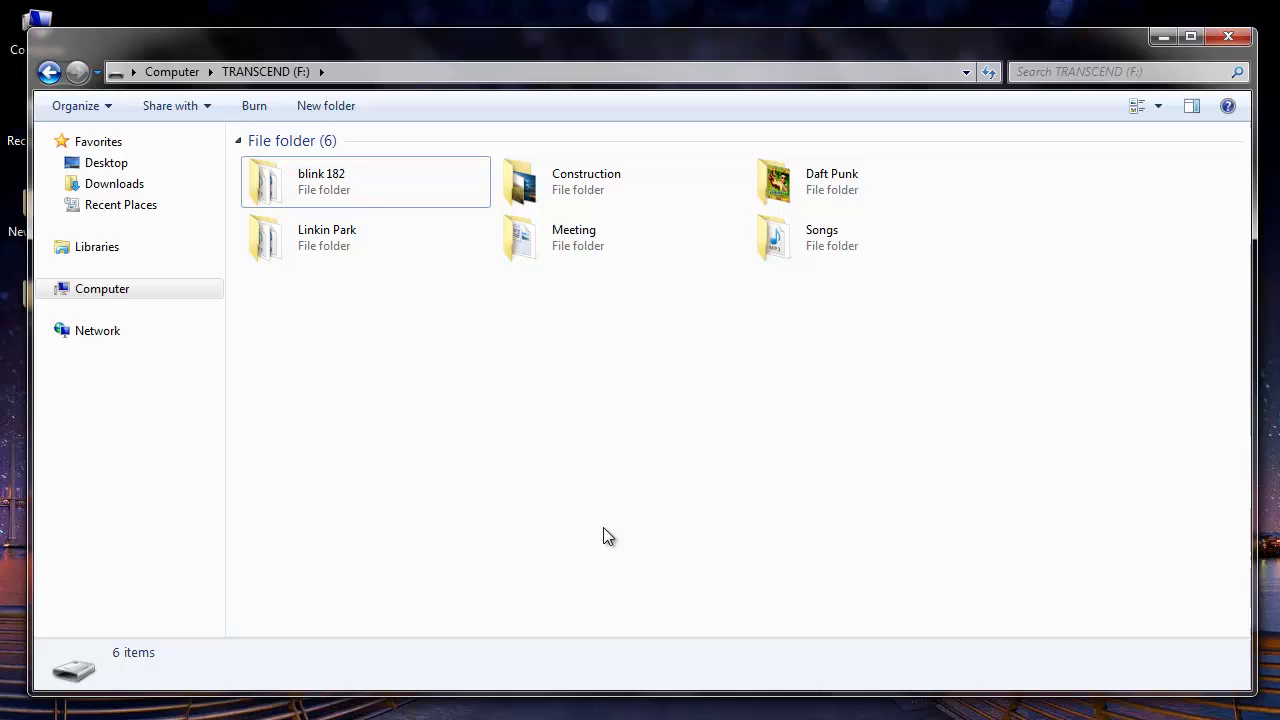
{"action": "left_click", "coordinate": [1162, 37]}
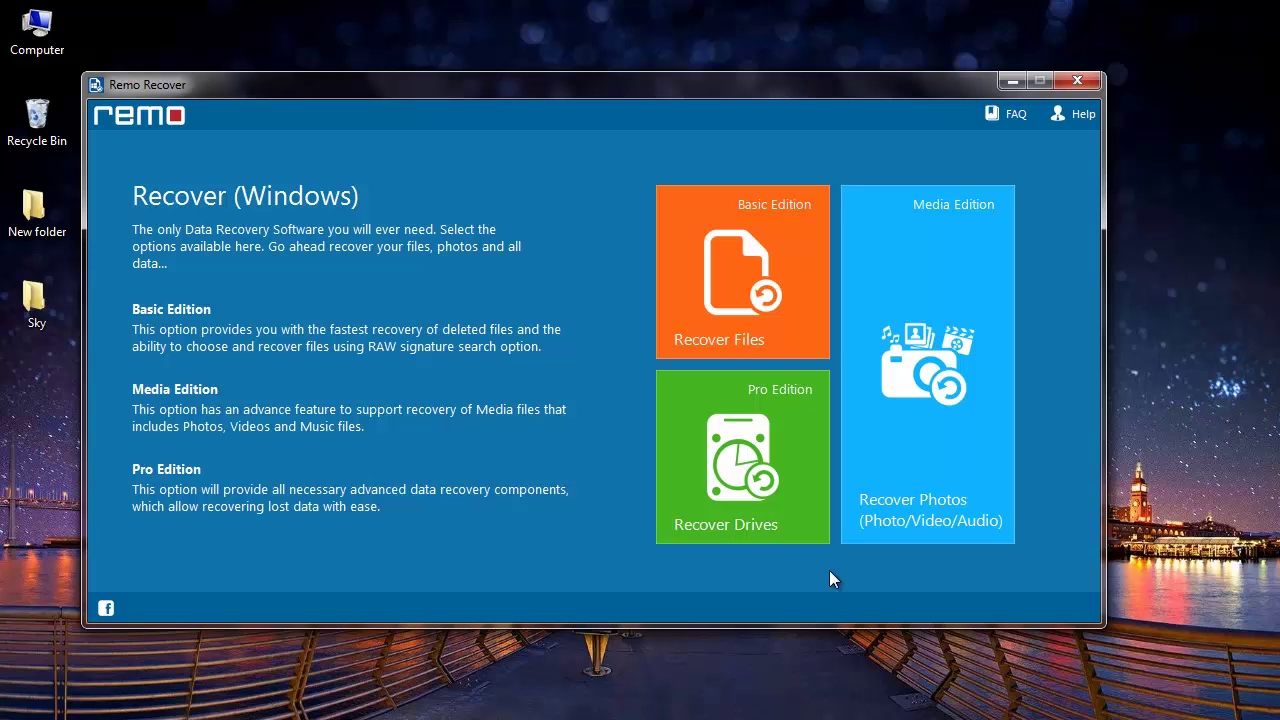
In Remo Recover, start a Recover Deleted Photos (Photo/Video/Audio) session on the TRANSCEND - F: drive.
{"action": "left_click", "coordinate": [965, 471]}
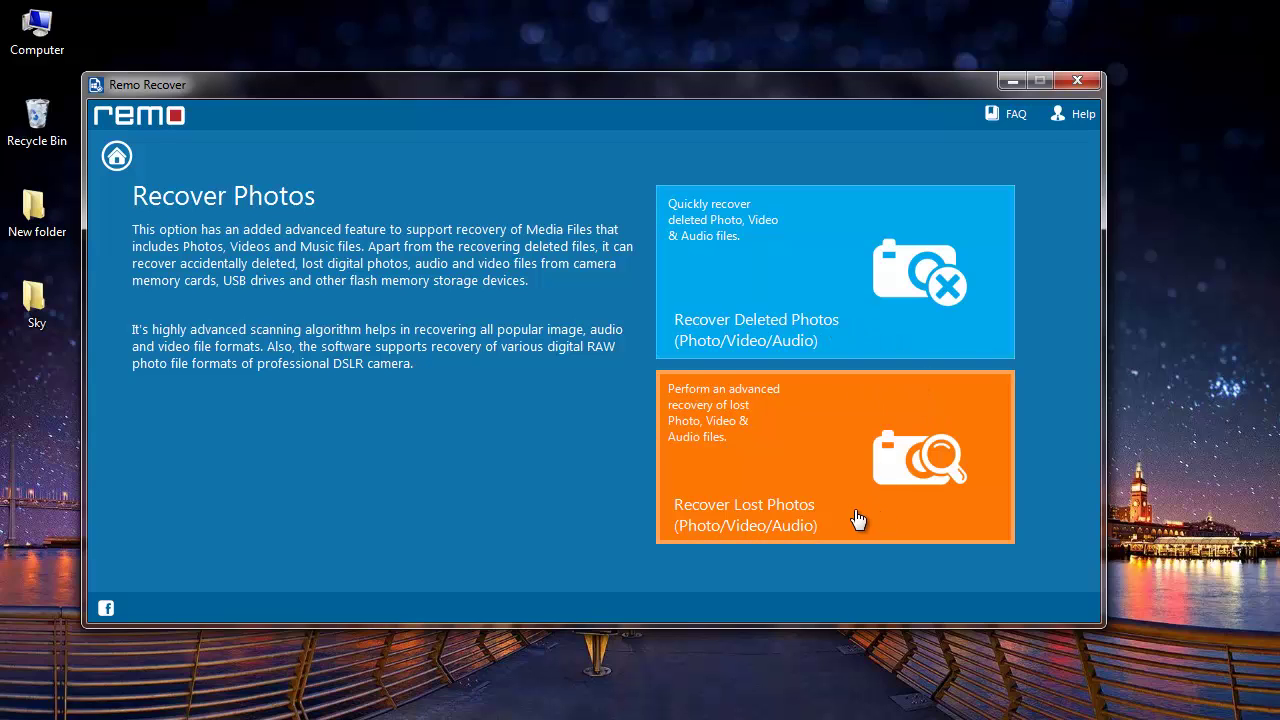
{"action": "left_click", "coordinate": [858, 322]}
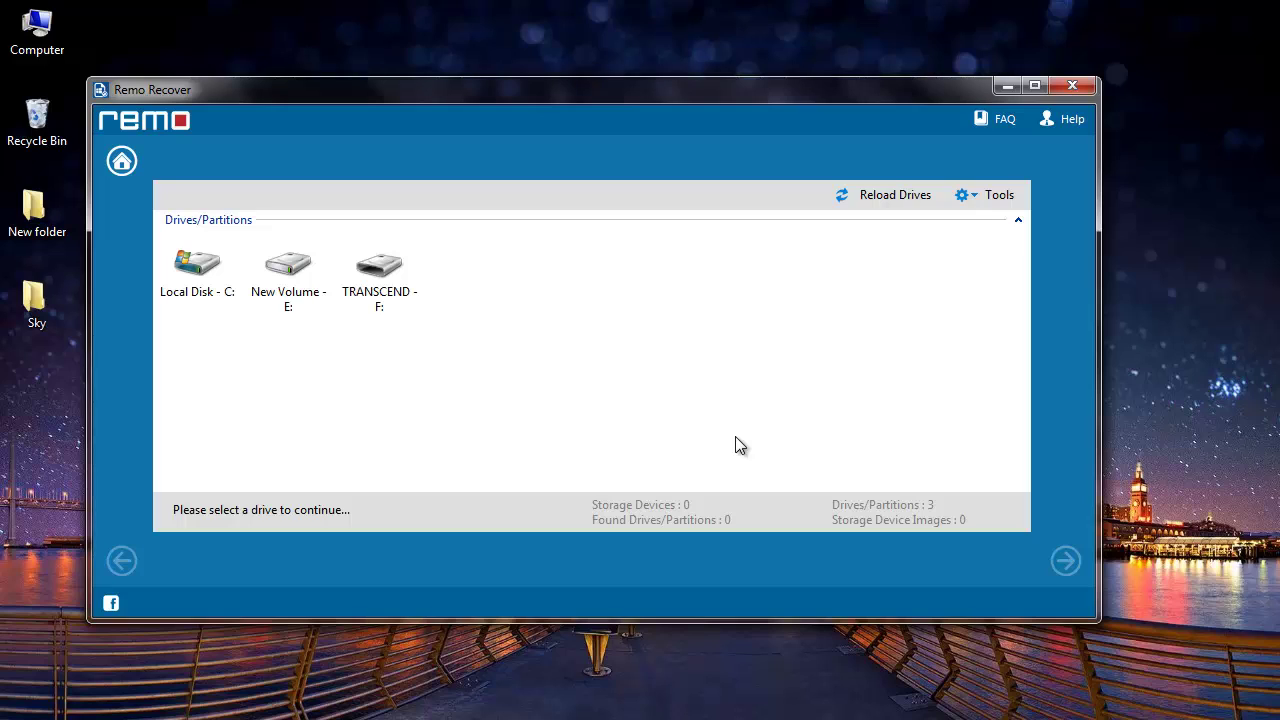
{"action": "left_click", "coordinate": [398, 297]}
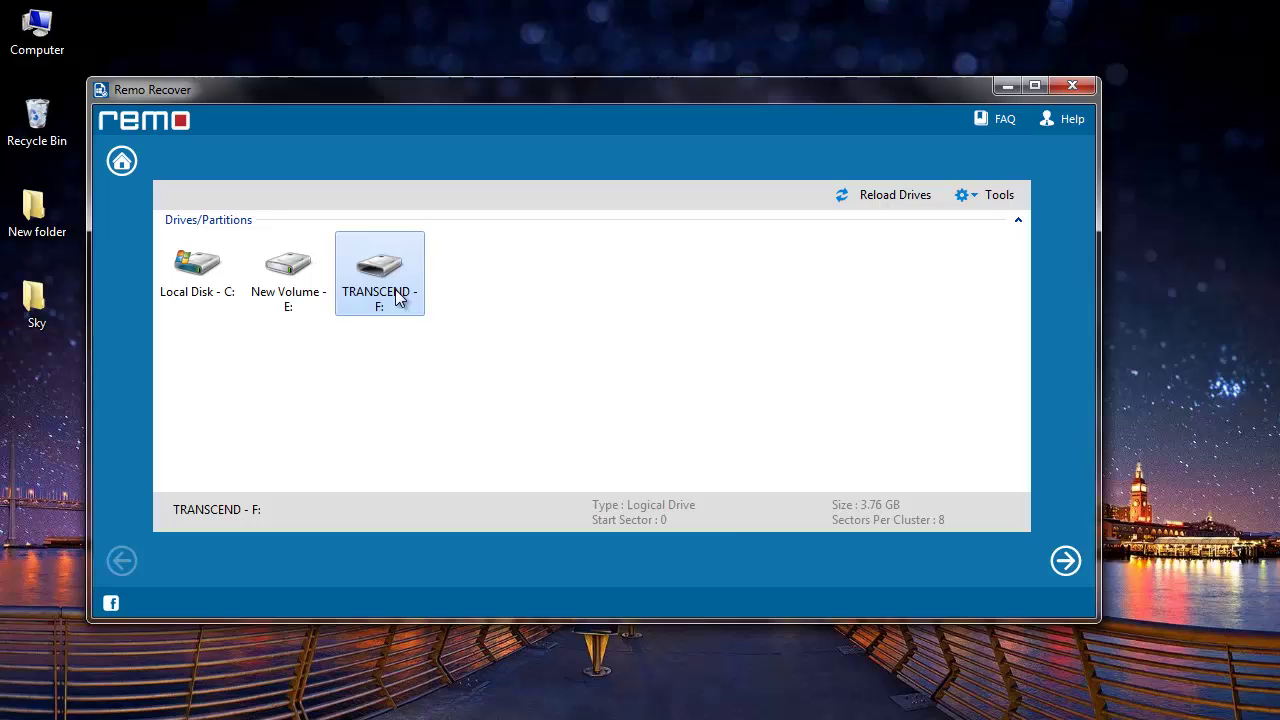
{"action": "left_click", "coordinate": [1068, 566]}
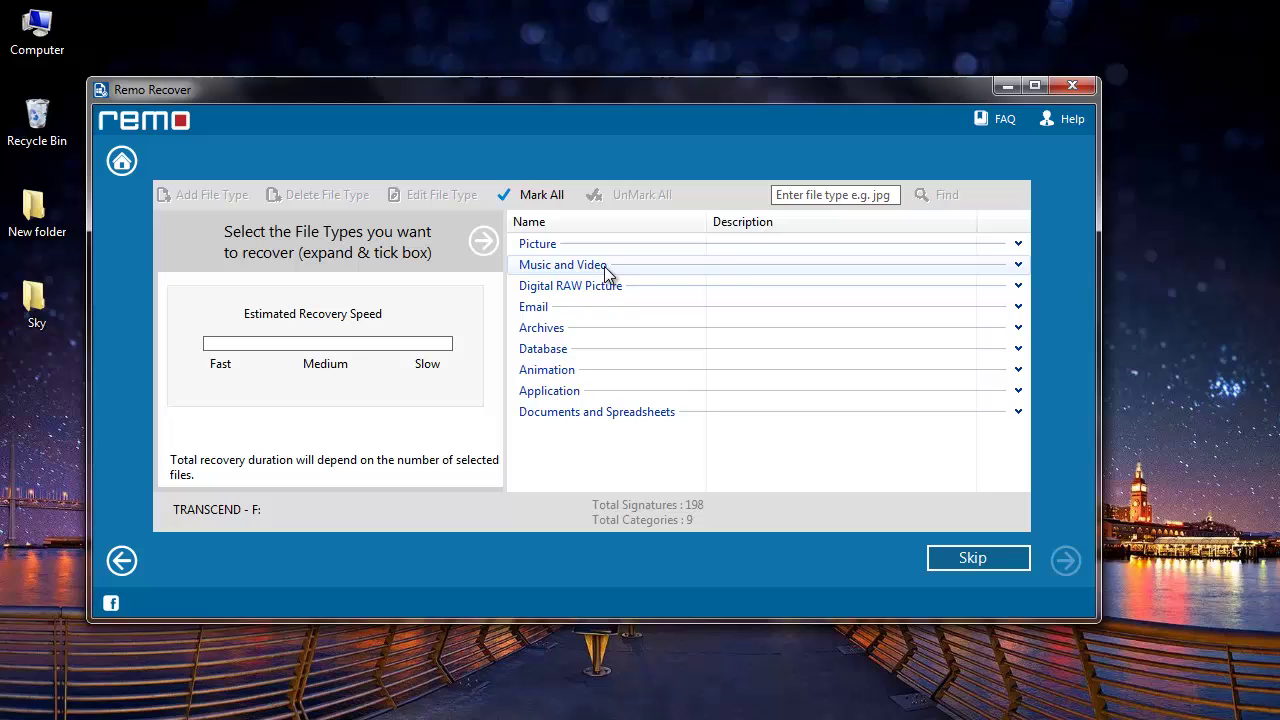
Mark all five .mov QuickTime file types under Music and Video for recovery and start the scan.
{"action": "left_click", "coordinate": [752, 267]}
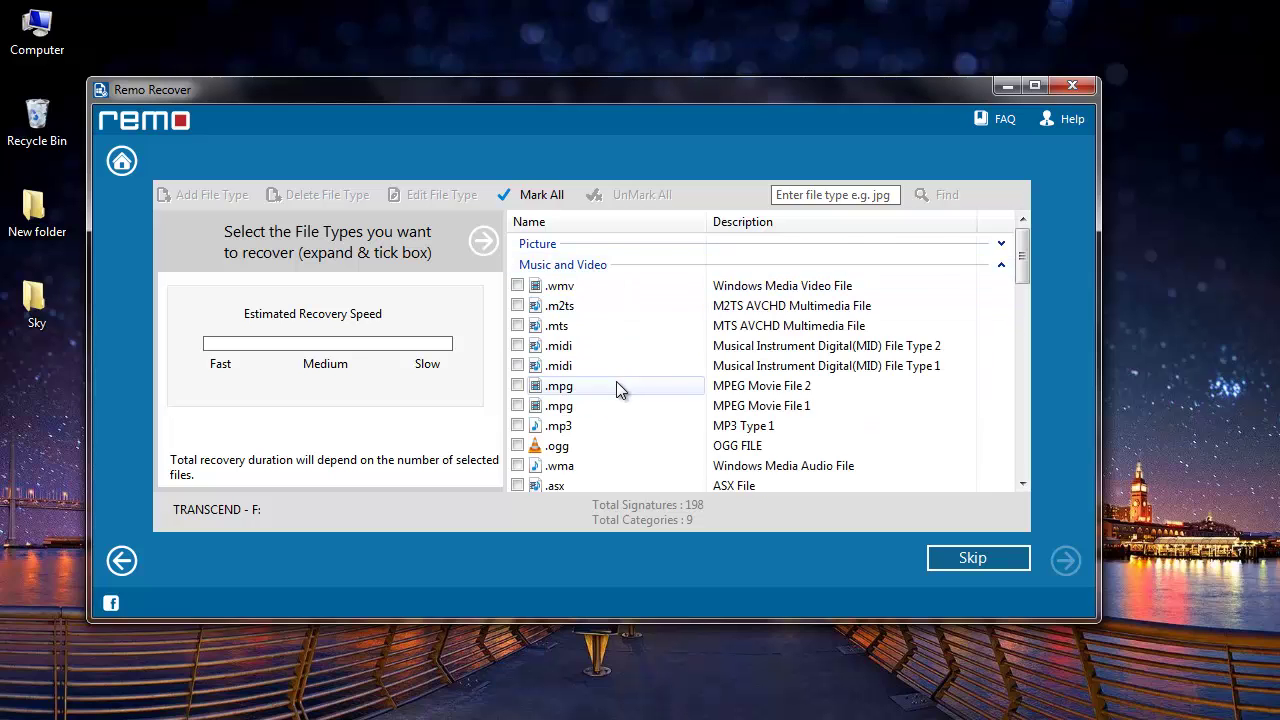
{"action": "scroll", "coordinate": [616, 381], "scroll_direction": "down", "scroll_amount": 7}
{"action": "scroll", "coordinate": [616, 385], "scroll_direction": "down", "scroll_amount": 5}
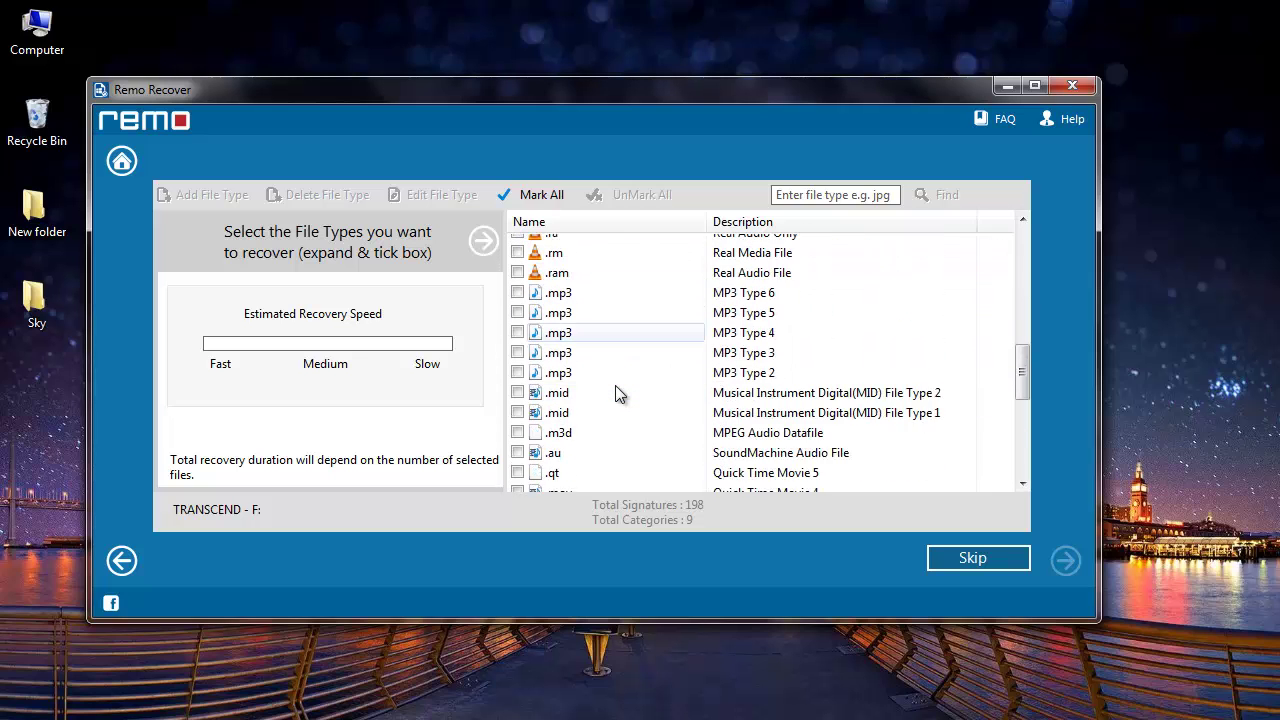
{"action": "left_click", "coordinate": [517, 322]}
{"action": "left_click", "coordinate": [517, 342]}
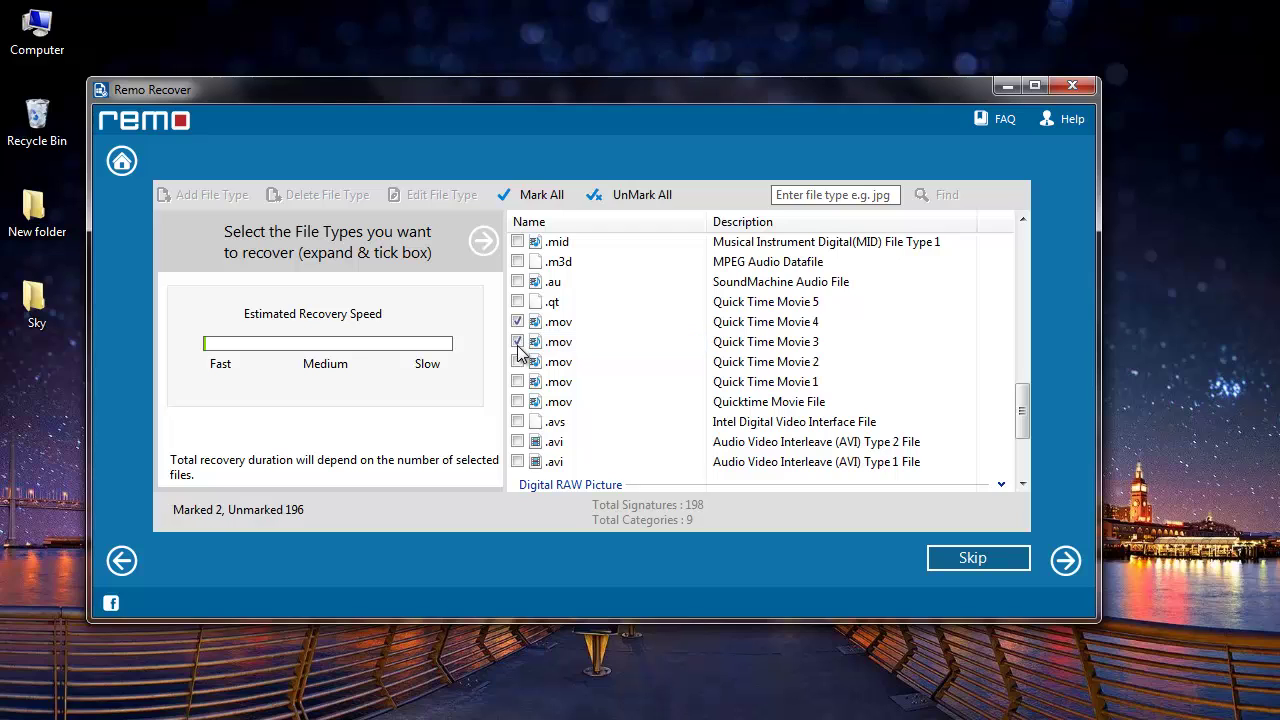
{"action": "left_click", "coordinate": [517, 362]}
{"action": "left_click", "coordinate": [517, 402]}
{"action": "left_click", "coordinate": [517, 382]}
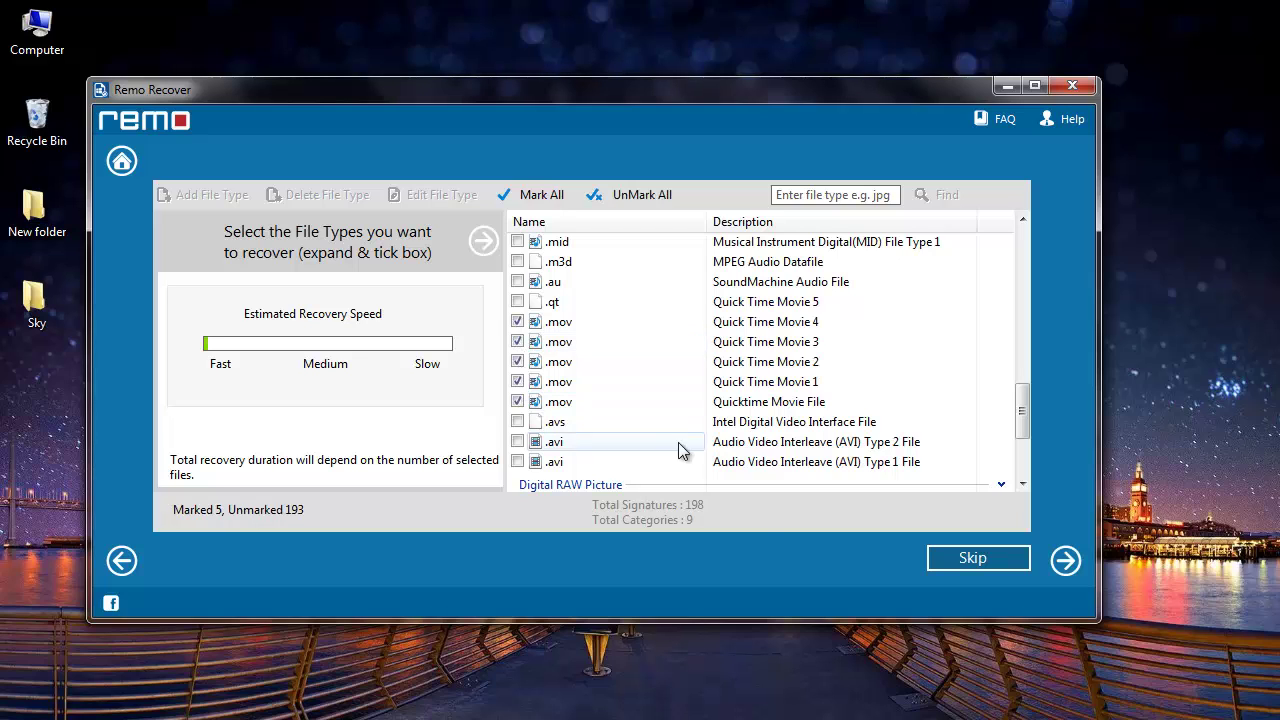
{"action": "left_click", "coordinate": [1065, 562]}
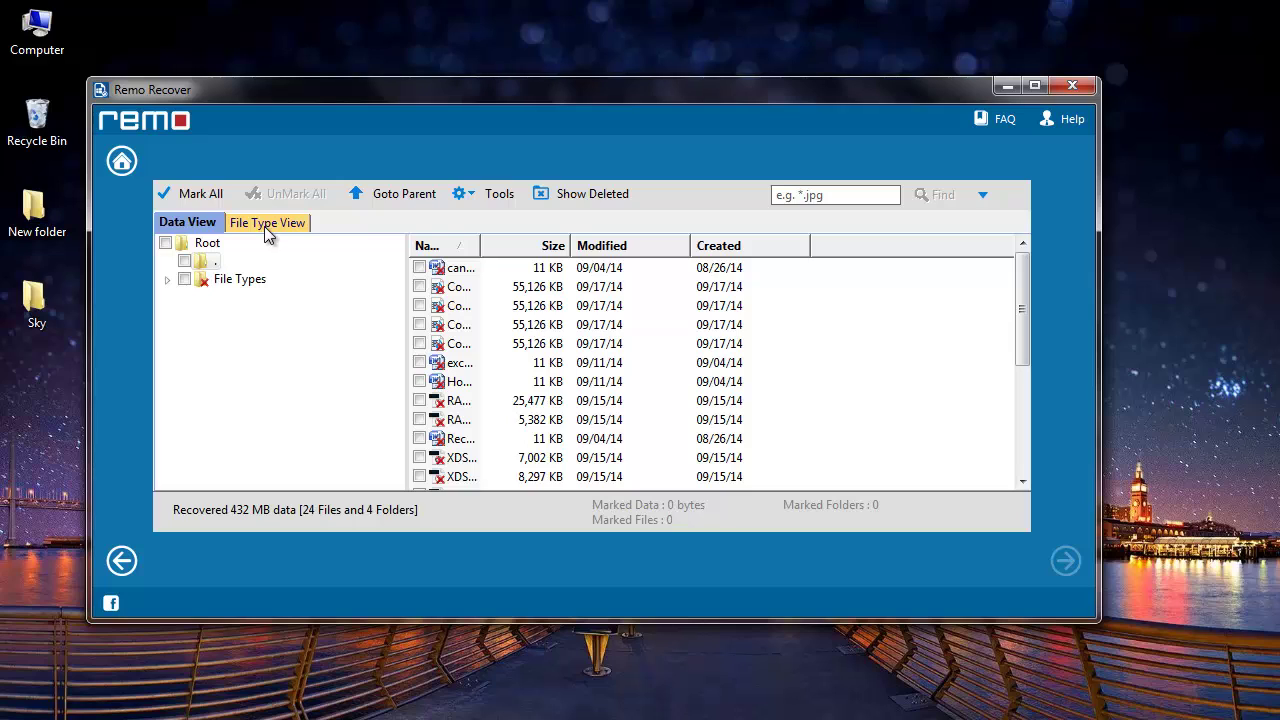
Browse the recovered data by file type, mark the mov folder for recovery and proceed to the save options.
{"action": "left_click", "coordinate": [209, 286]}
{"action": "left_click", "coordinate": [246, 300]}
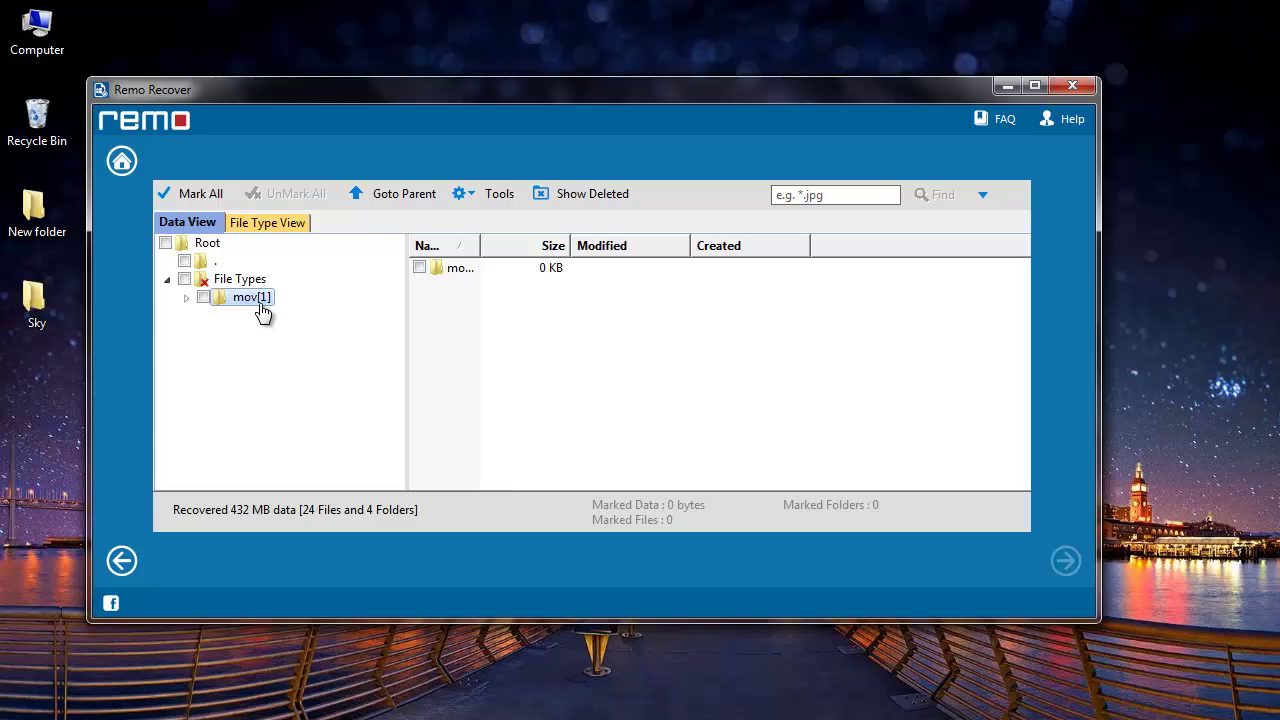
{"action": "left_click", "coordinate": [264, 222]}
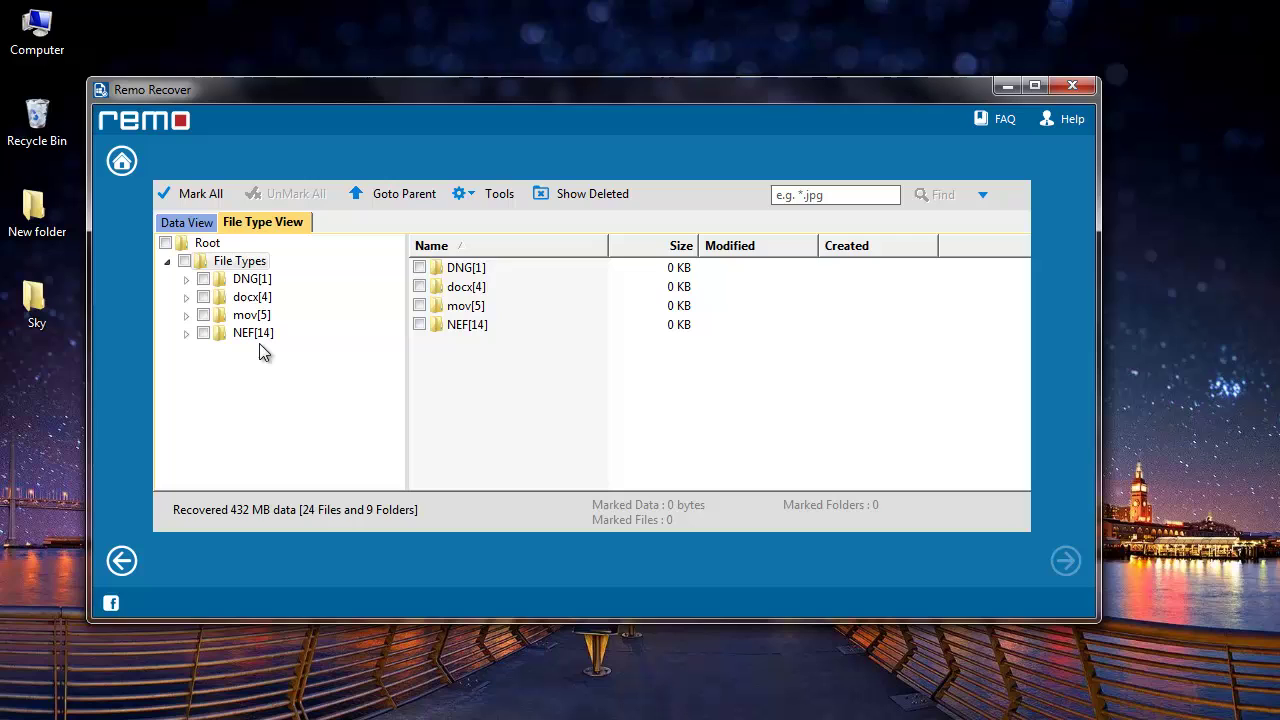
{"action": "left_click", "coordinate": [203, 314]}
{"action": "left_click", "coordinate": [1066, 561]}
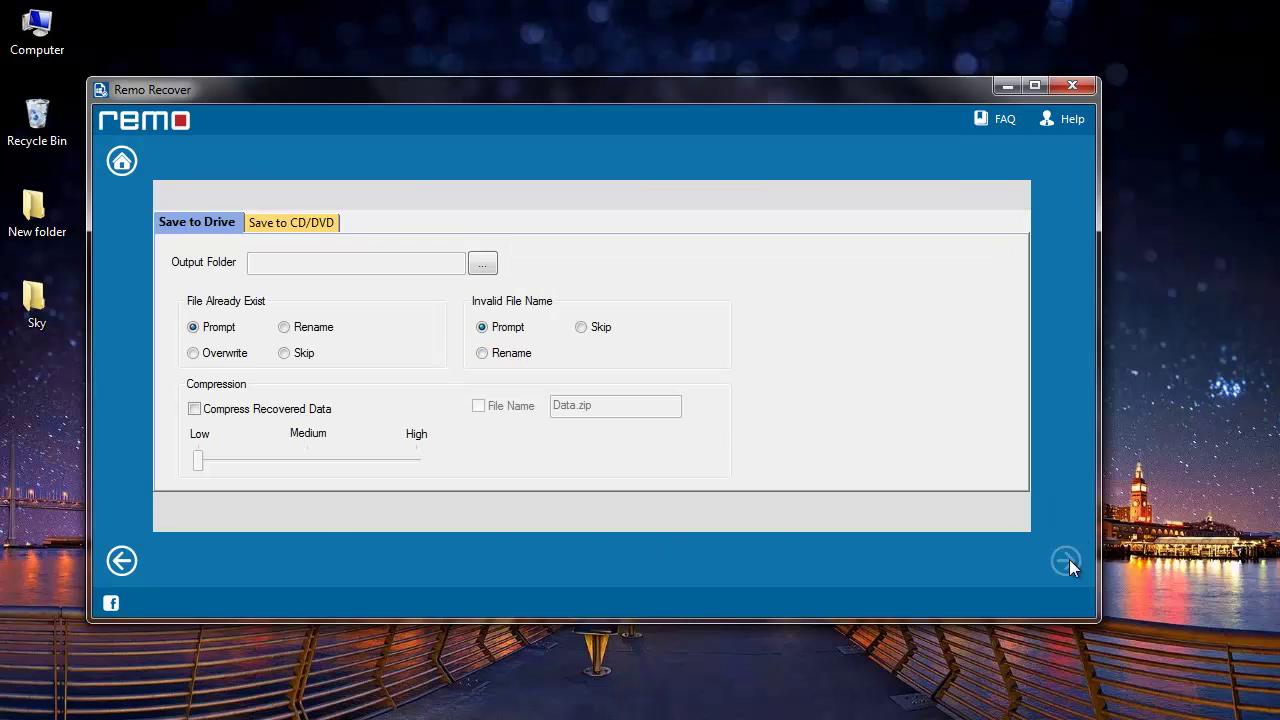
Set the output folder to New folder on the Desktop and save the recovered files there.
{"action": "left_click", "coordinate": [484, 266]}
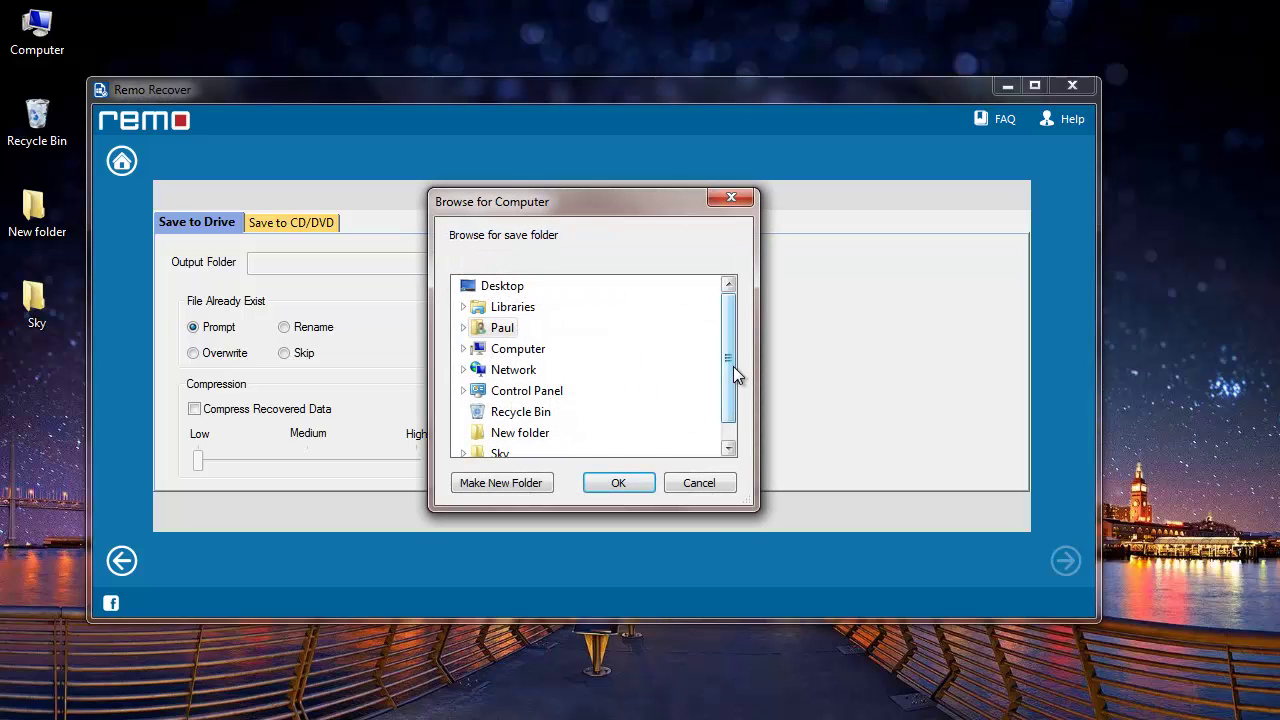
{"action": "left_click_drag", "start_coordinate": [733, 366], "coordinate": [732, 410]}
{"action": "left_click", "coordinate": [538, 413]}
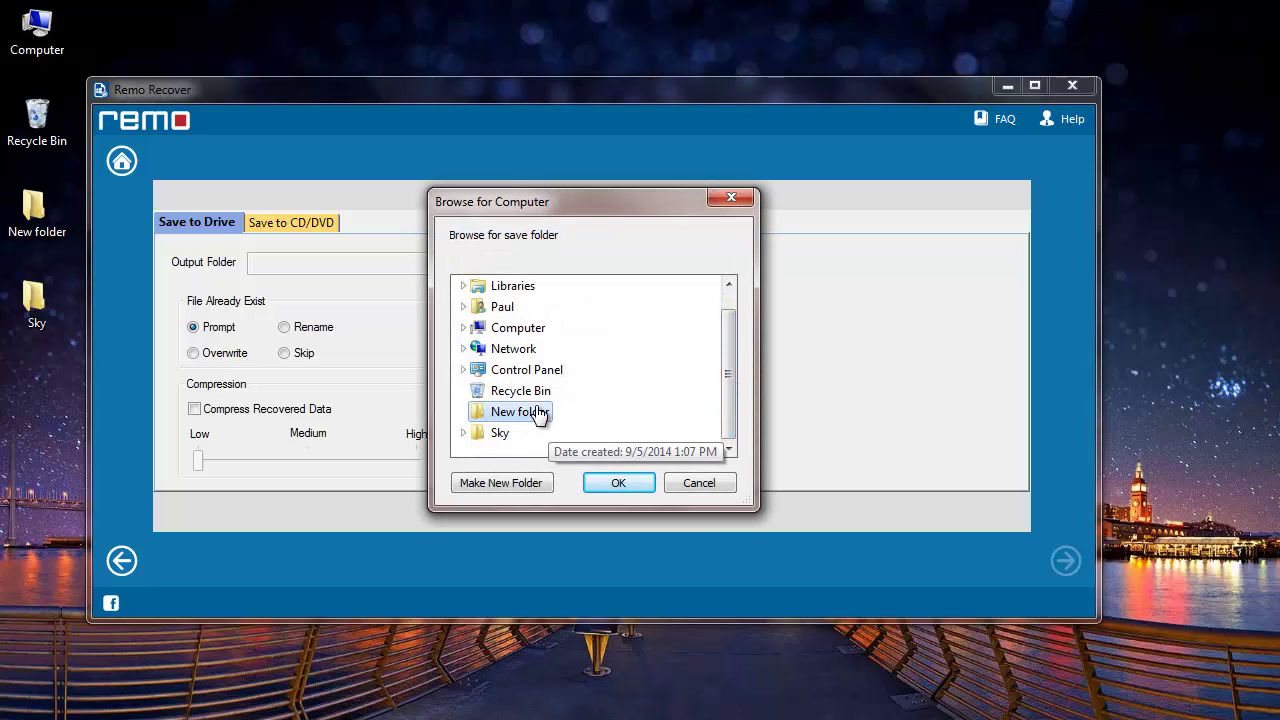
{"action": "left_click", "coordinate": [618, 484]}
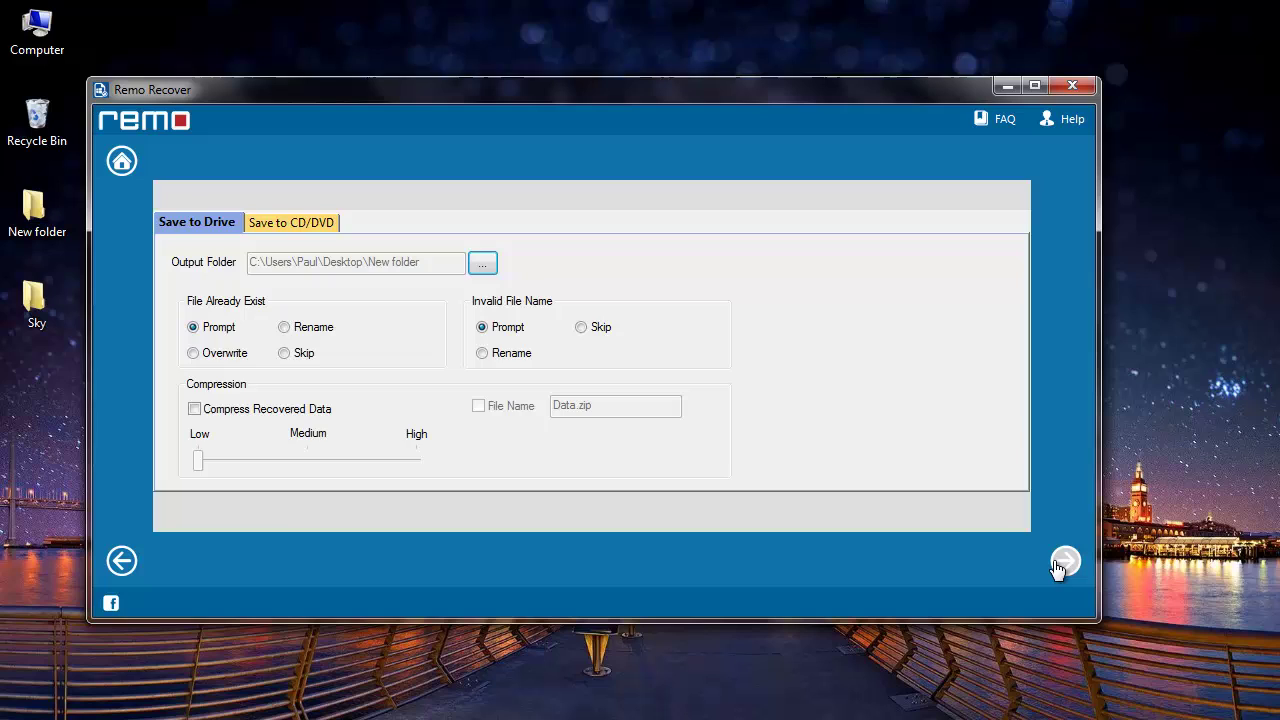
{"action": "left_click", "coordinate": [1066, 563]}
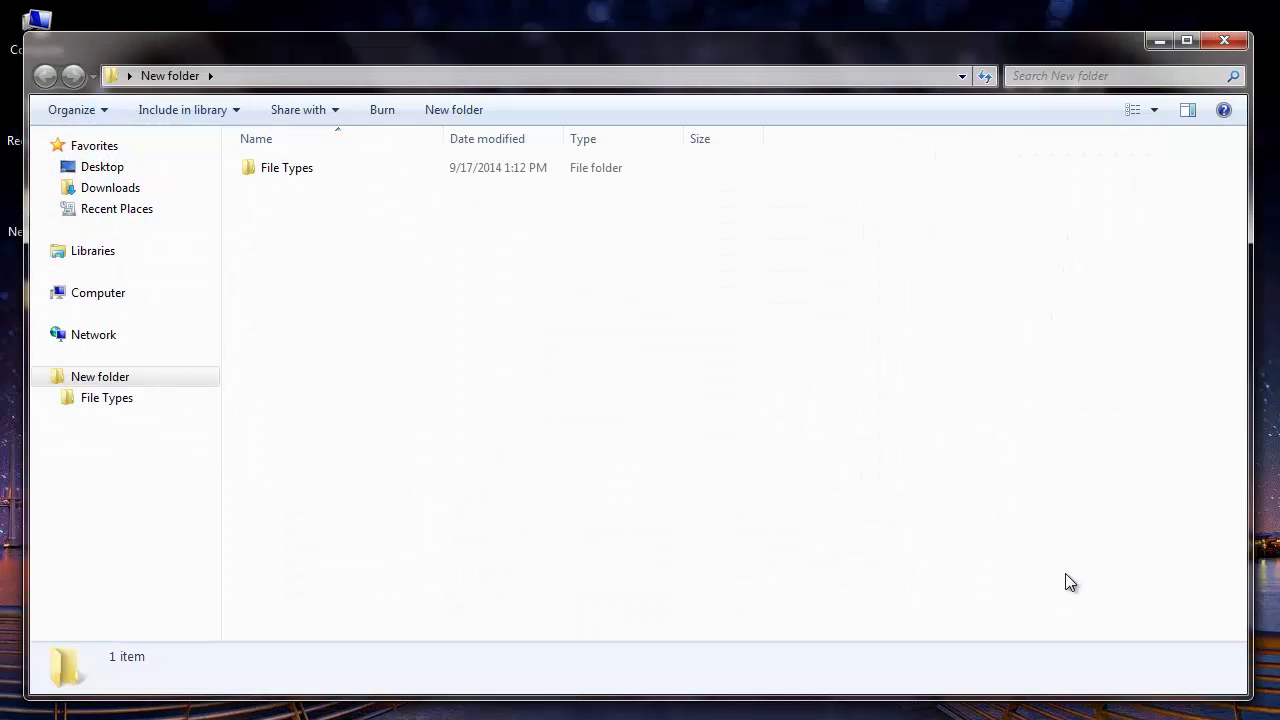
Browse the saved File Types folder down to MOV[1-5] and check the details of the recovered Contour movie.
{"action": "double_click", "coordinate": [318, 166]}
{"action": "left_click", "coordinate": [317, 166]}
{"action": "double_click", "coordinate": [317, 167]}
{"action": "double_click", "coordinate": [317, 166]}
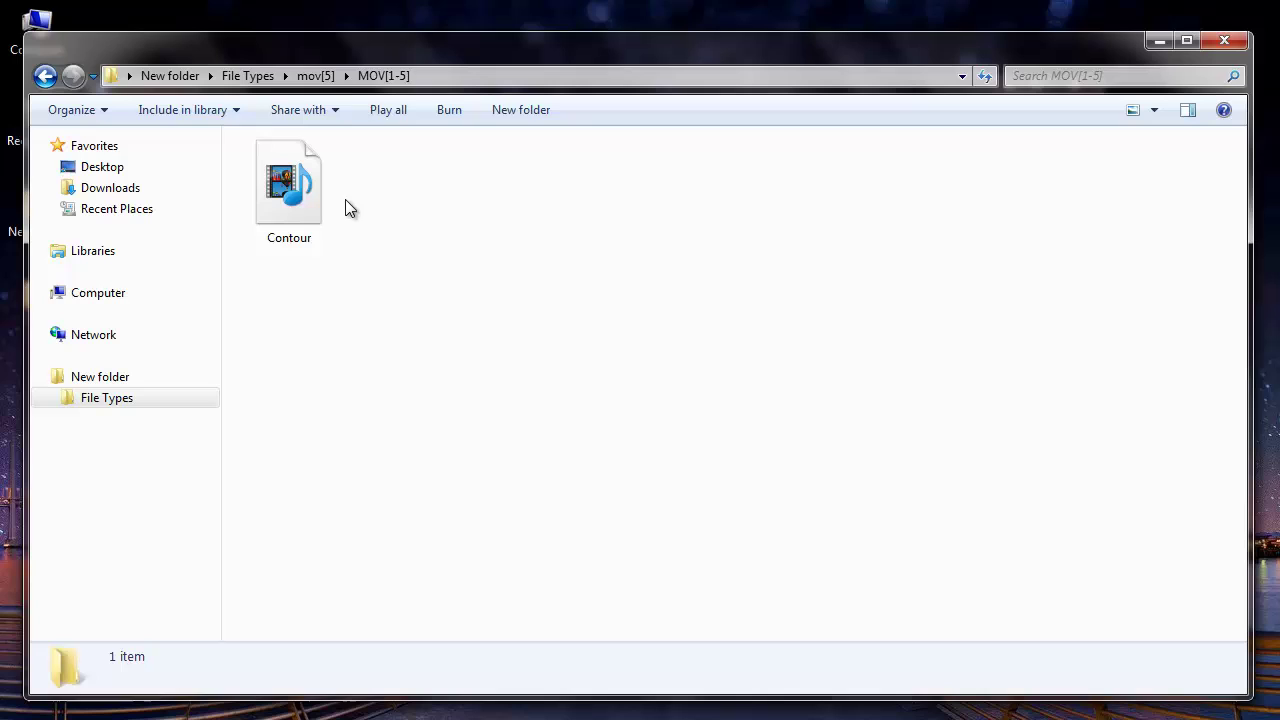
{"action": "left_click", "coordinate": [289, 194]}
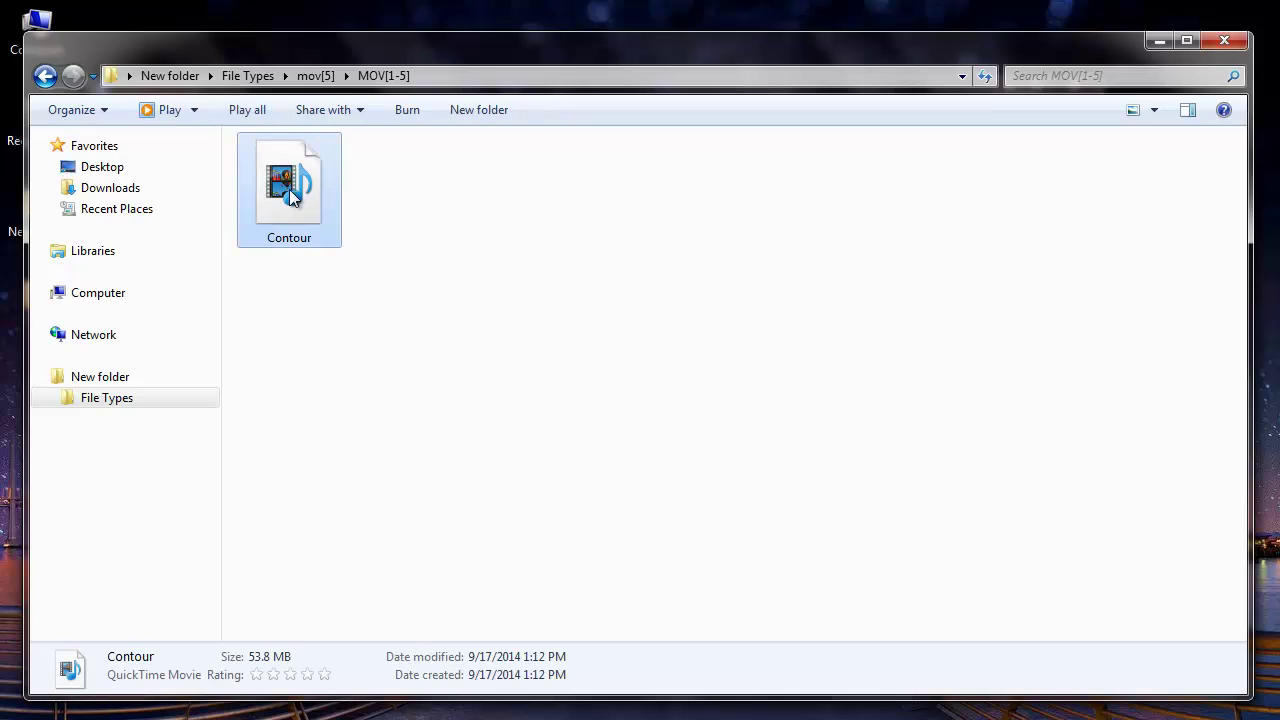
{"action": "left_click", "coordinate": [388, 225]}
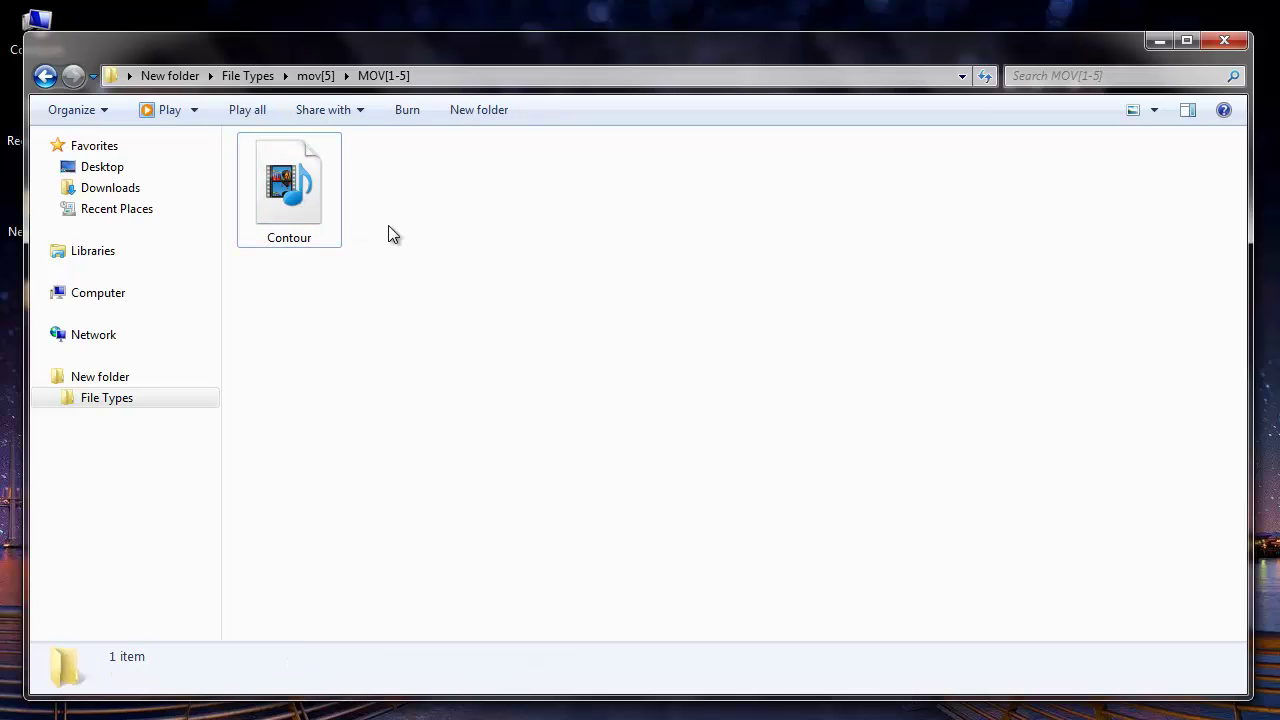
{"action": "left_click", "coordinate": [332, 212]}
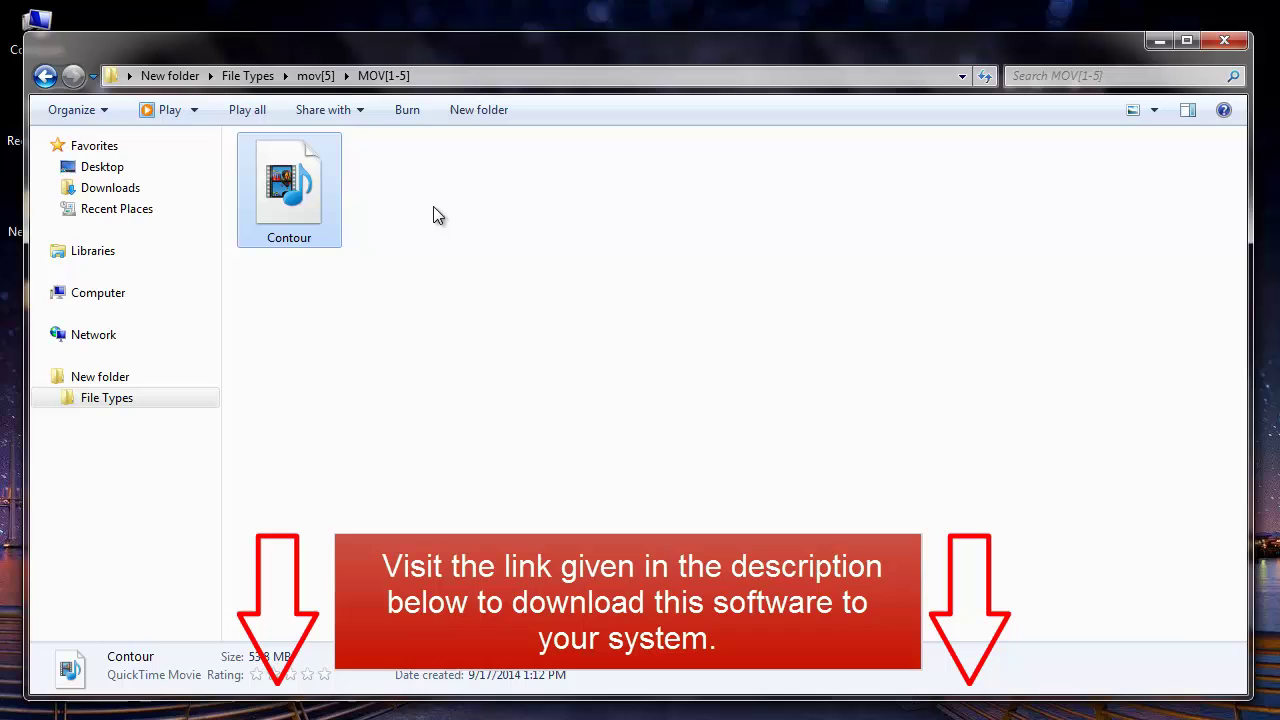
{"action": "left_click", "coordinate": [430, 218]}
{"action": "left_click", "coordinate": [335, 218]}
{"action": "left_click", "coordinate": [410, 220]}
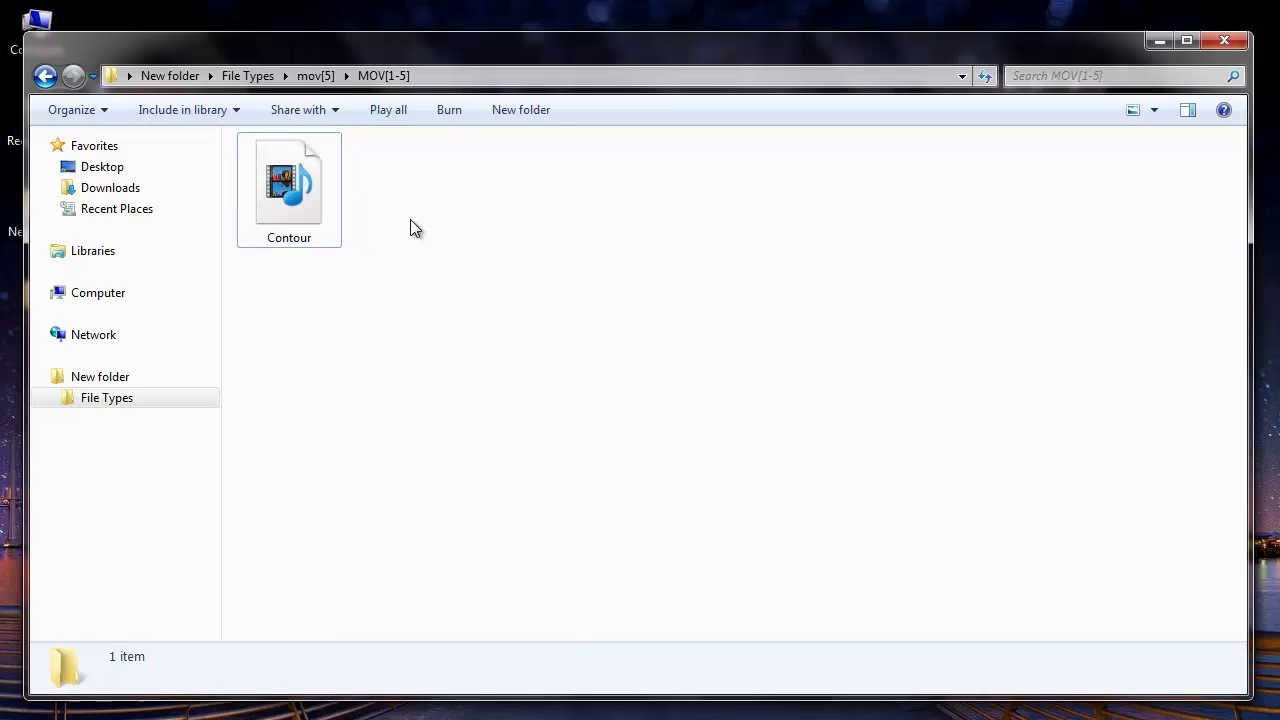